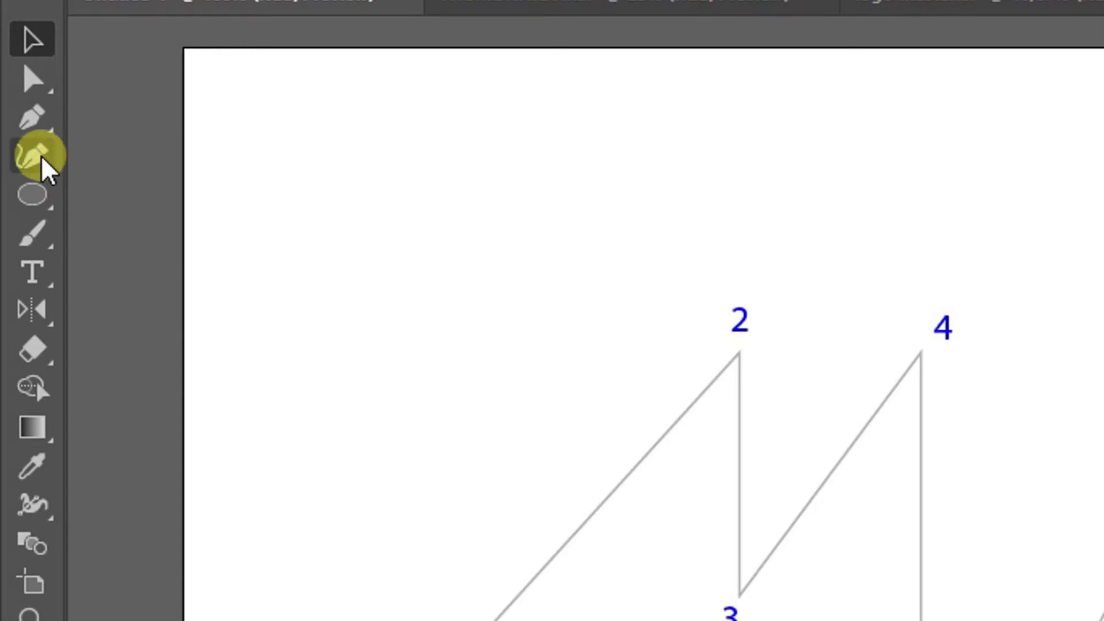
# With the Curvature Tool, place sharp corner anchors at points 1, 2 and 3 of the zigzag M.
pyautogui.click(31, 164)
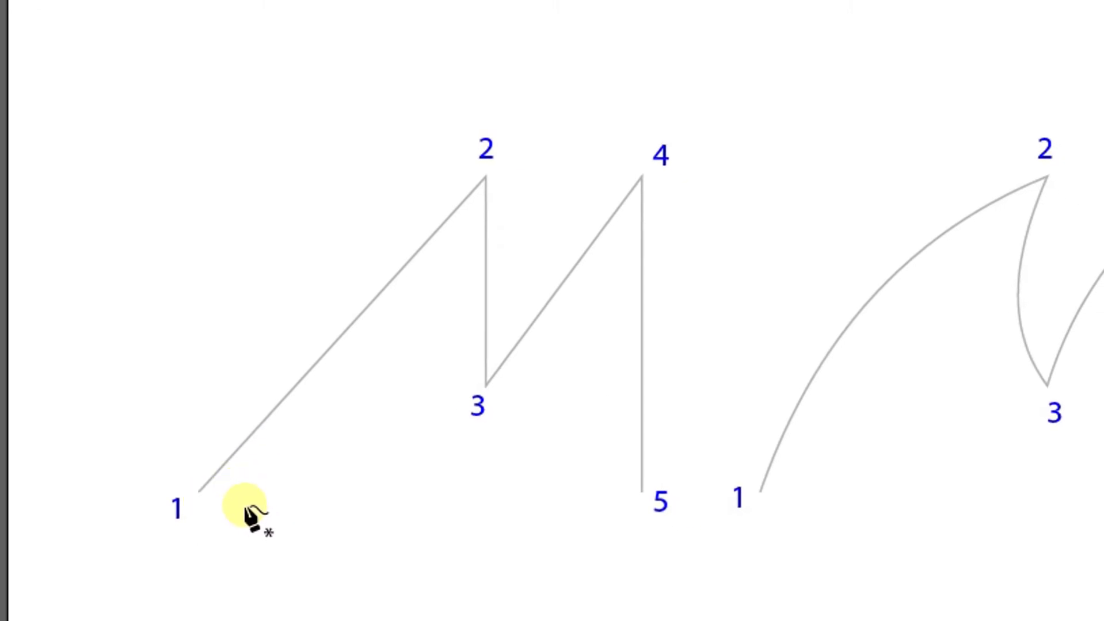
pyautogui.click(199, 491)
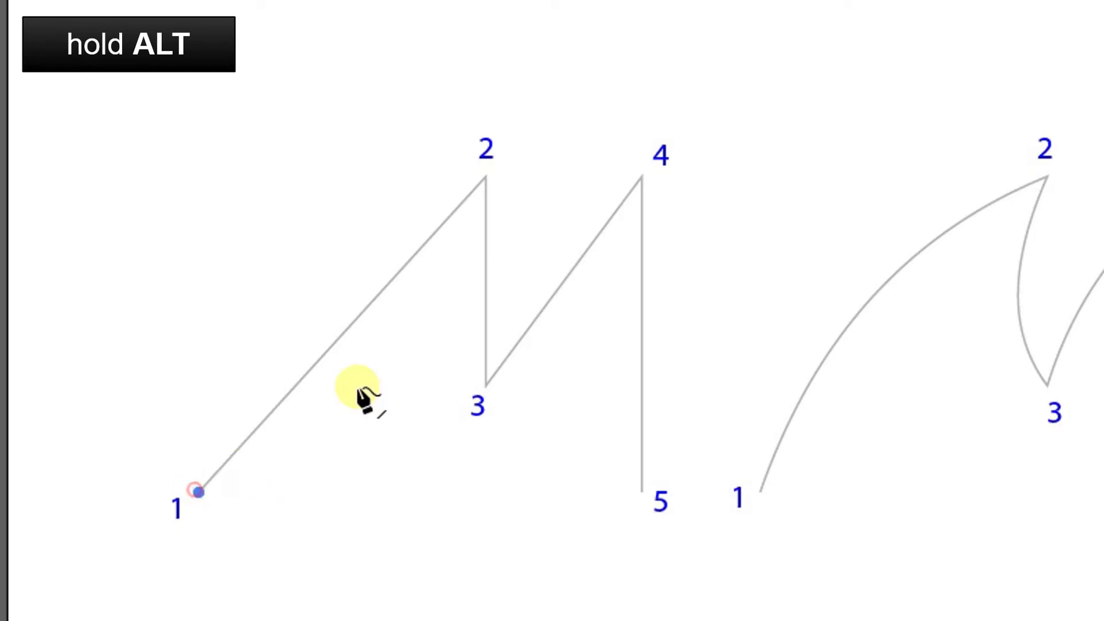
pyautogui.click(486, 178)
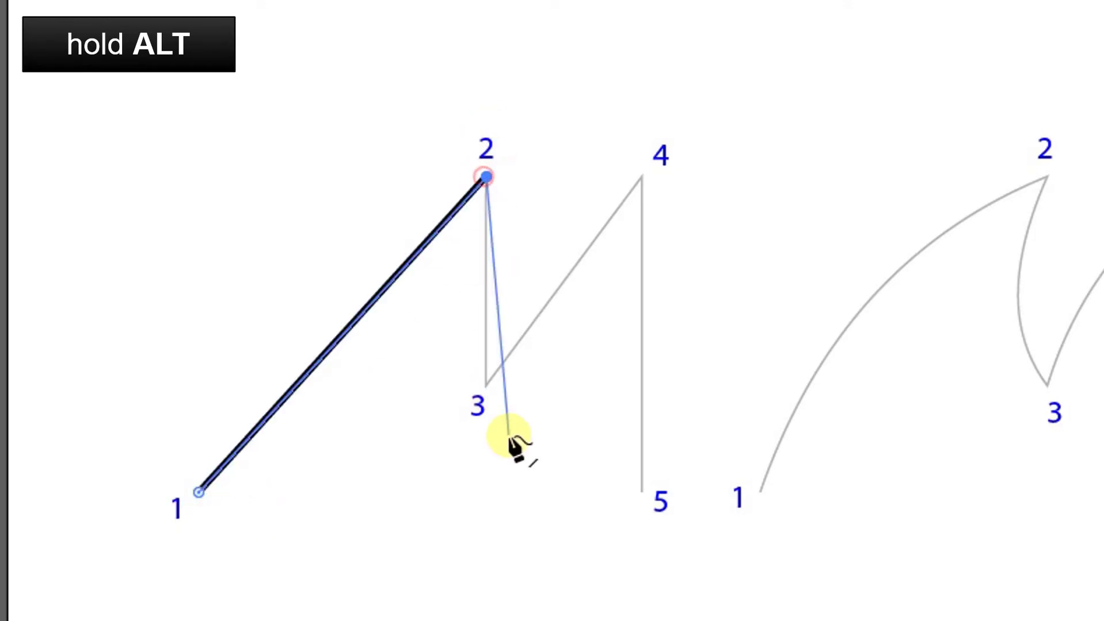
pyautogui.click(485, 384)
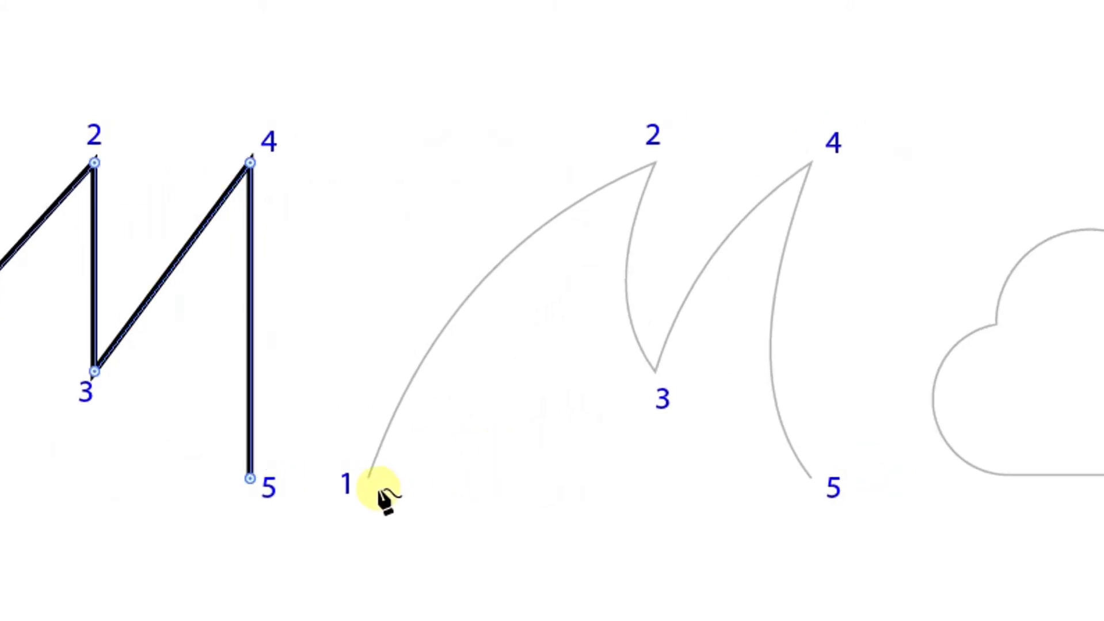
# Start the curved M path at its point 1.
pyautogui.click(368, 479)
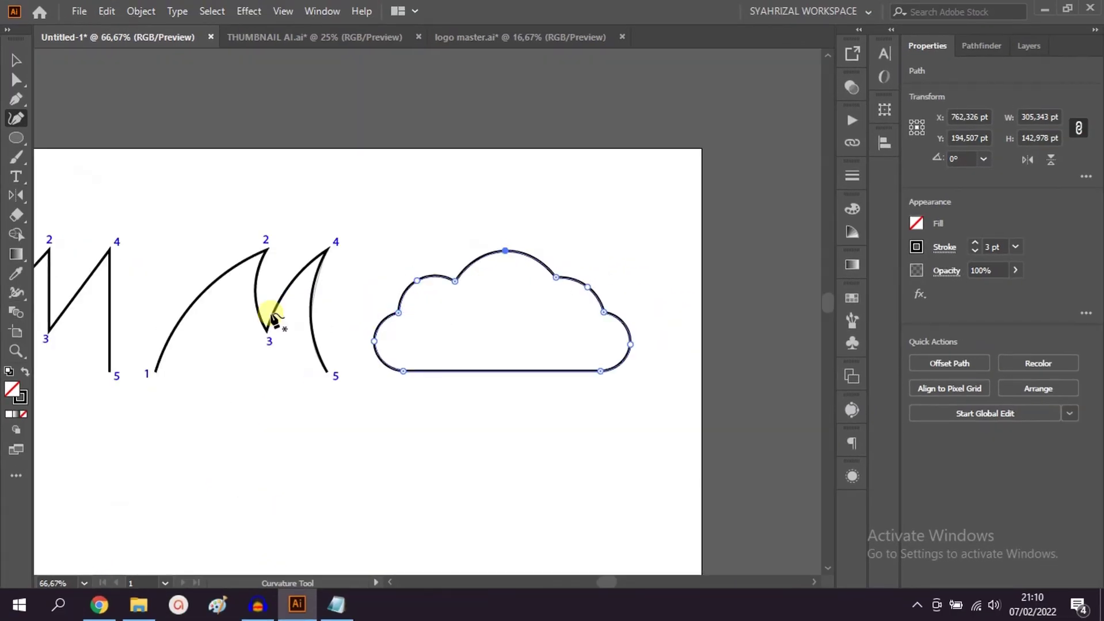
# Pan the artboard so the zigzag M, curved M and cloud all show together.
pyautogui.moveTo(274, 319); pyautogui.dragTo(380, 326)
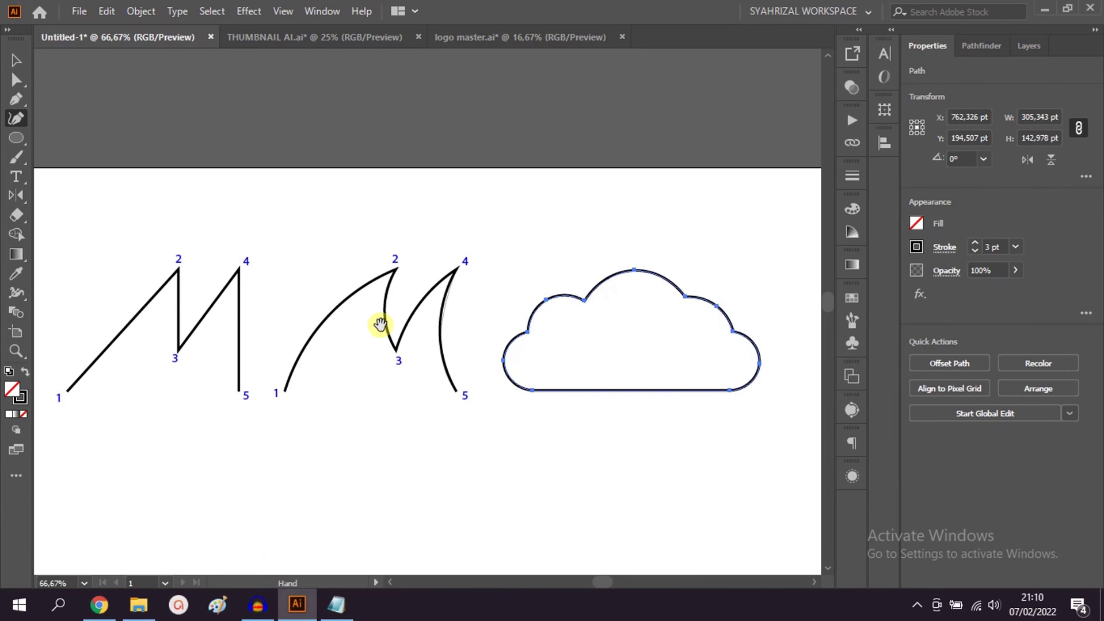